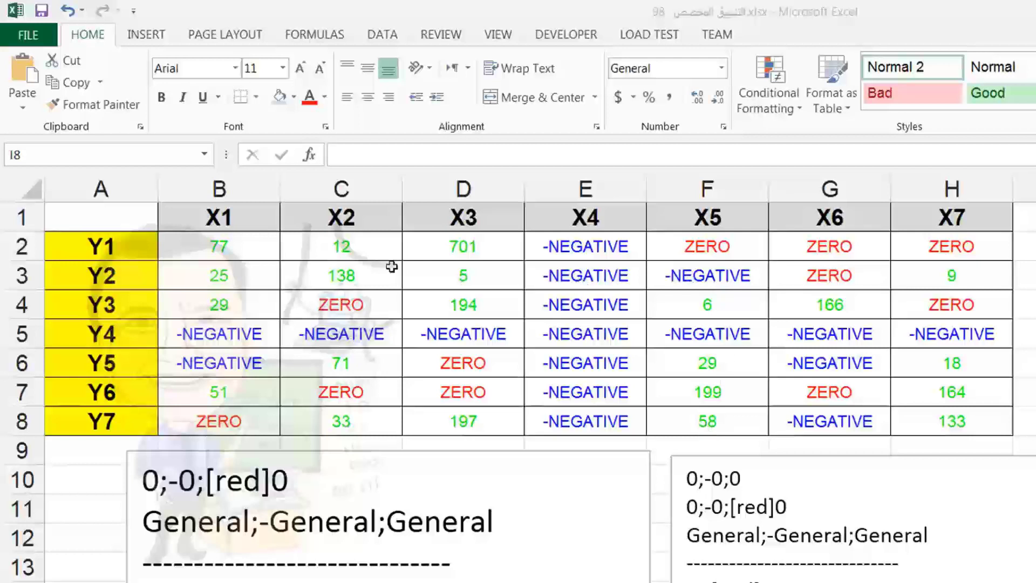
# Step: Check the underlying values of cells C2, C4, C5 and D5
pyautogui.click(322, 241)
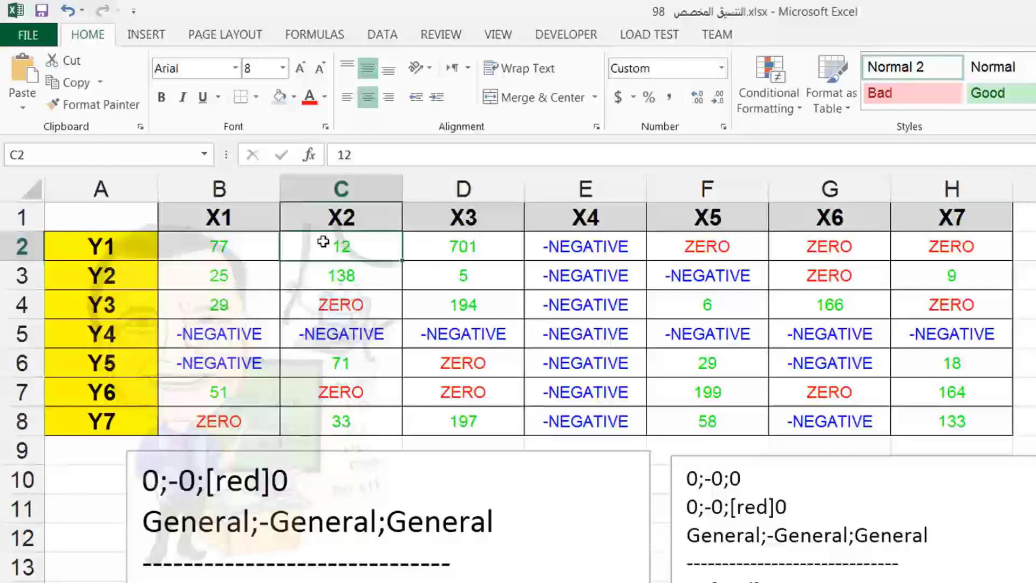
pyautogui.click(367, 317)
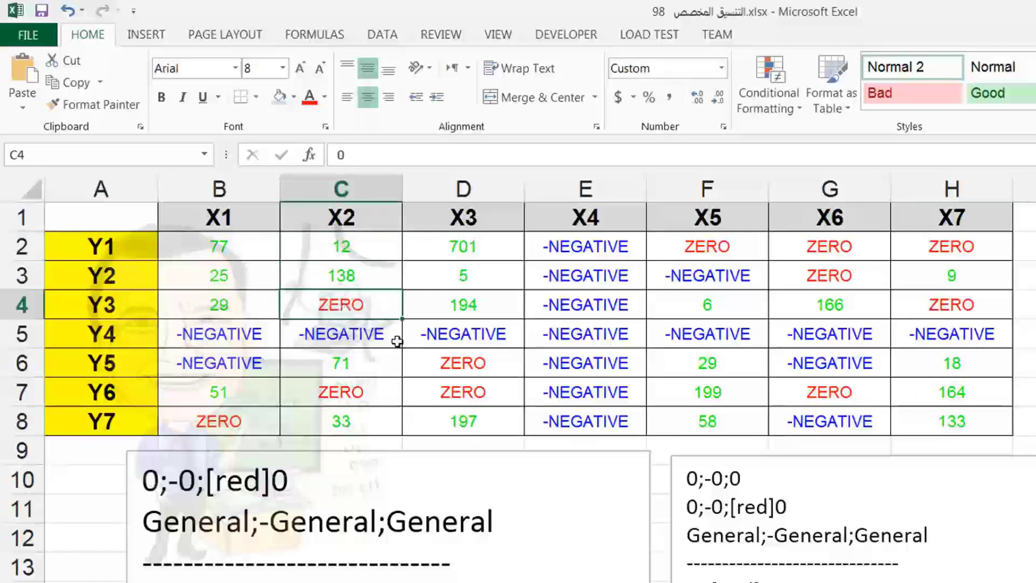
pyautogui.click(377, 335)
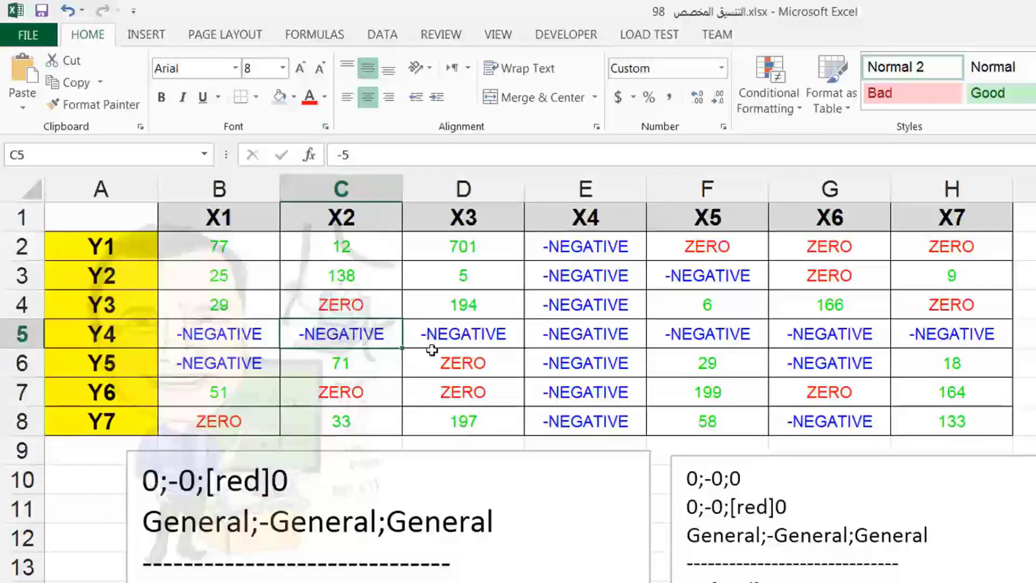
pyautogui.click(451, 338)
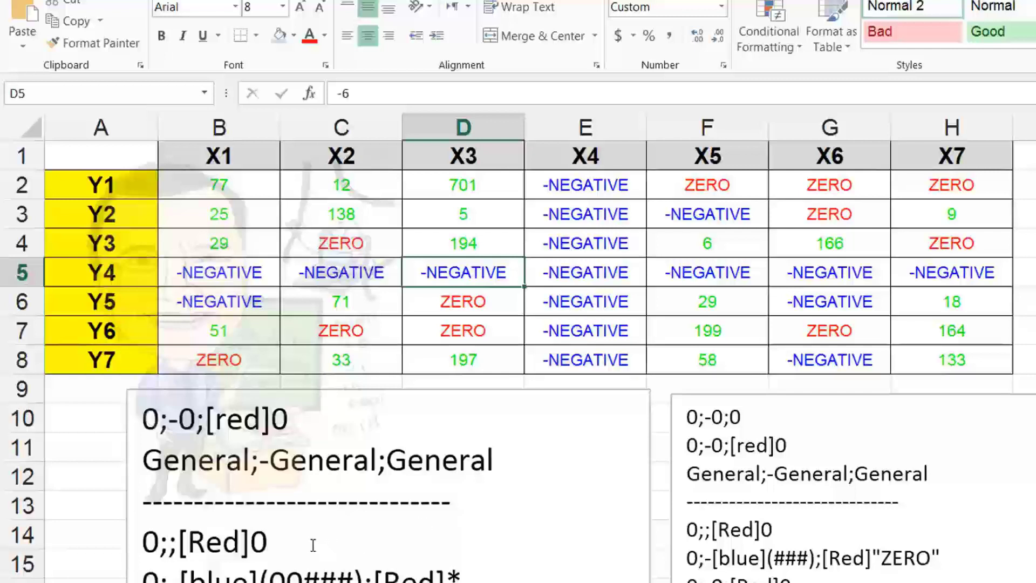
# Step: Copy the 0;;[Red]0 format code from the notes text box
pyautogui.moveTo(313, 545); pyautogui.dragTo(96, 538)
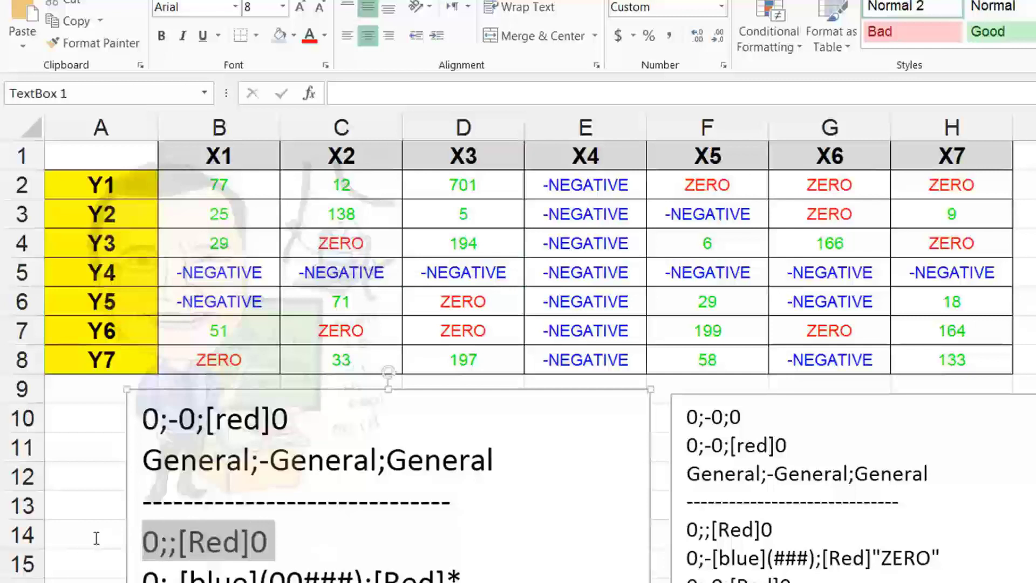
pyautogui.rightClick(195, 547)
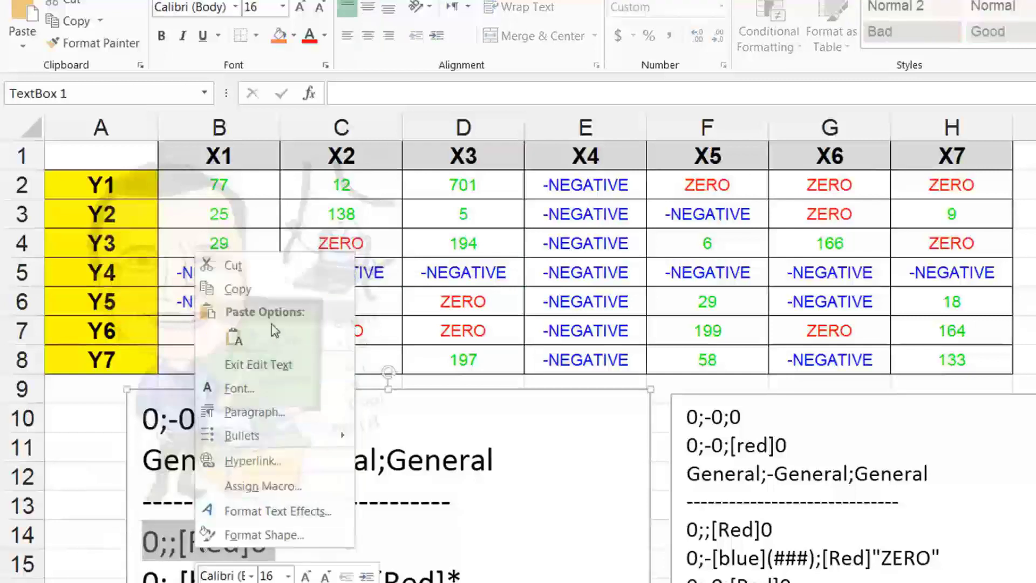
pyautogui.click(277, 295)
# Step: Apply 0;;[Red]0 as the custom number format of B2:H8
pyautogui.click(222, 193)
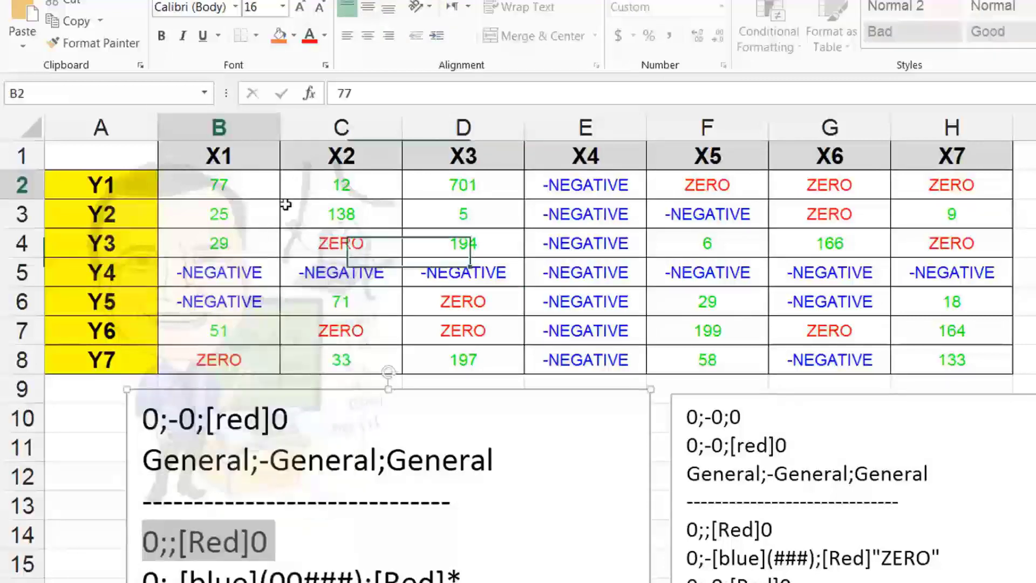
pyautogui.moveTo(286, 204); pyautogui.dragTo(966, 373)
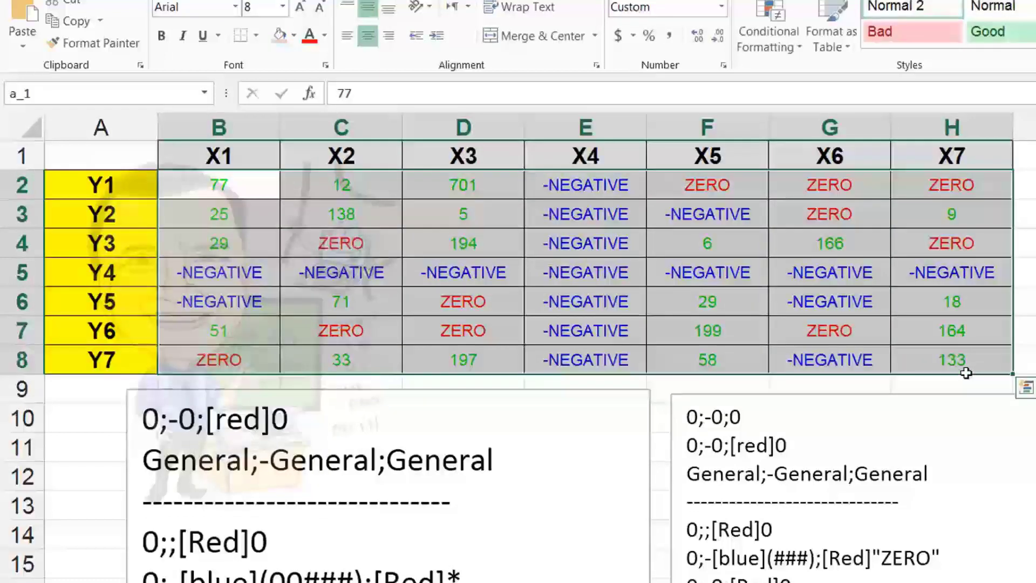
pyautogui.hotkey('ctrl', '1')
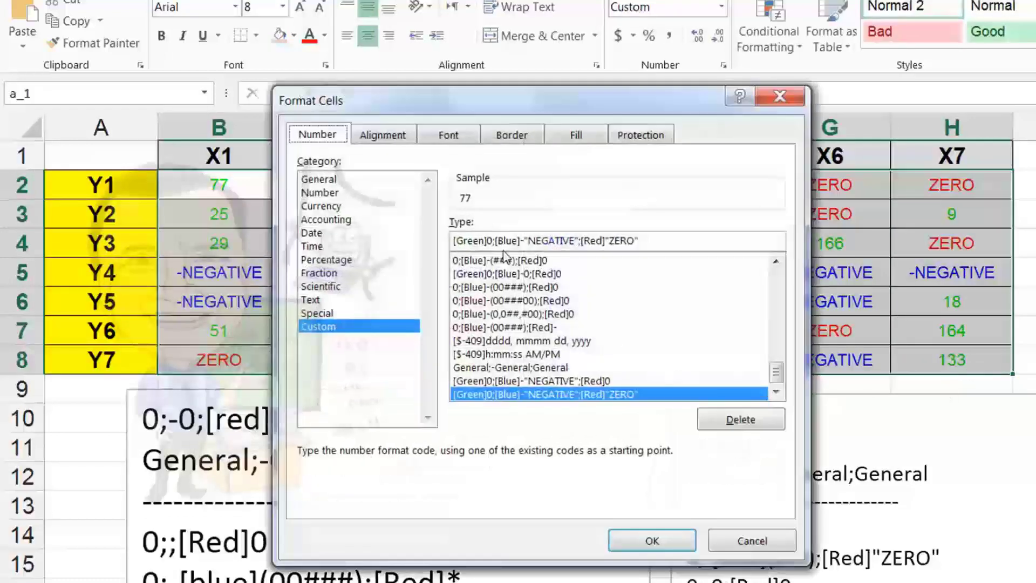
pyautogui.click(657, 240)
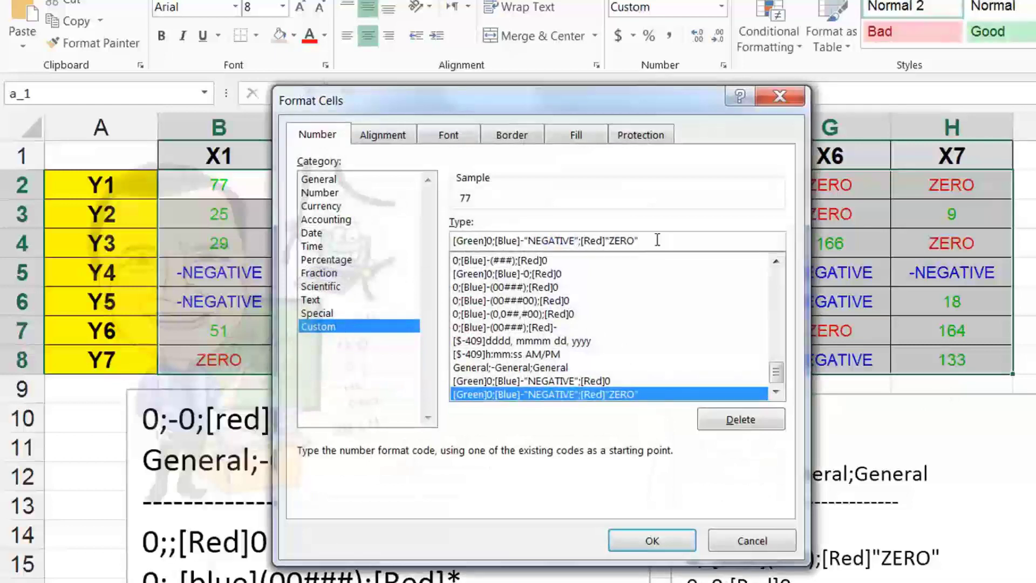
pyautogui.moveTo(657, 240); pyautogui.dragTo(451, 241)
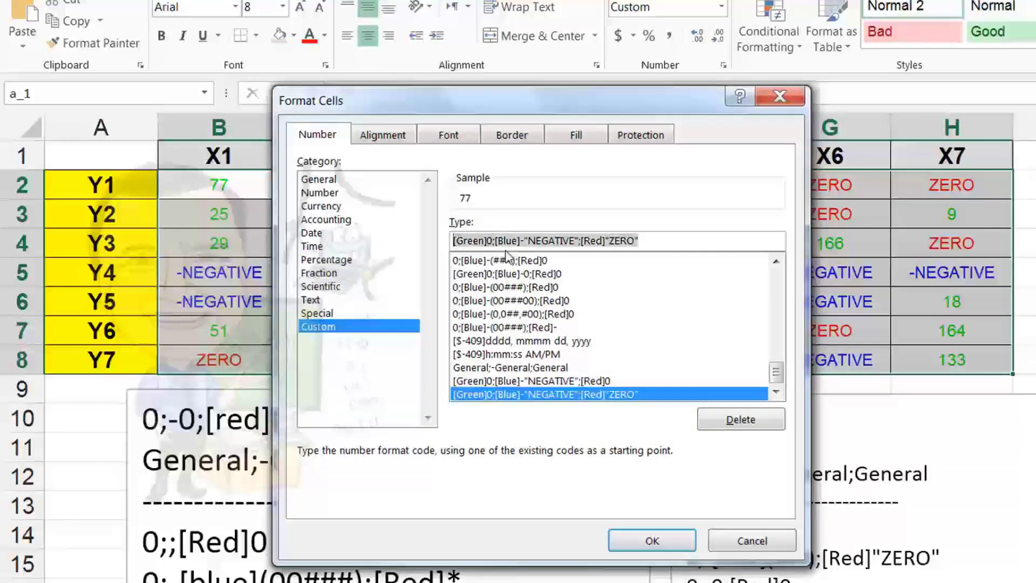
pyautogui.rightClick(519, 240)
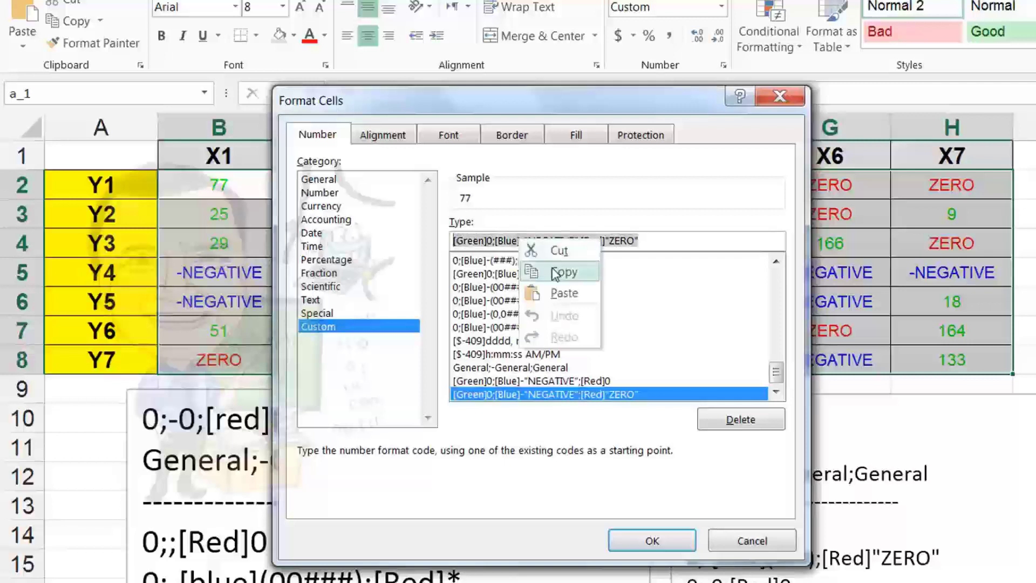
pyautogui.click(567, 293)
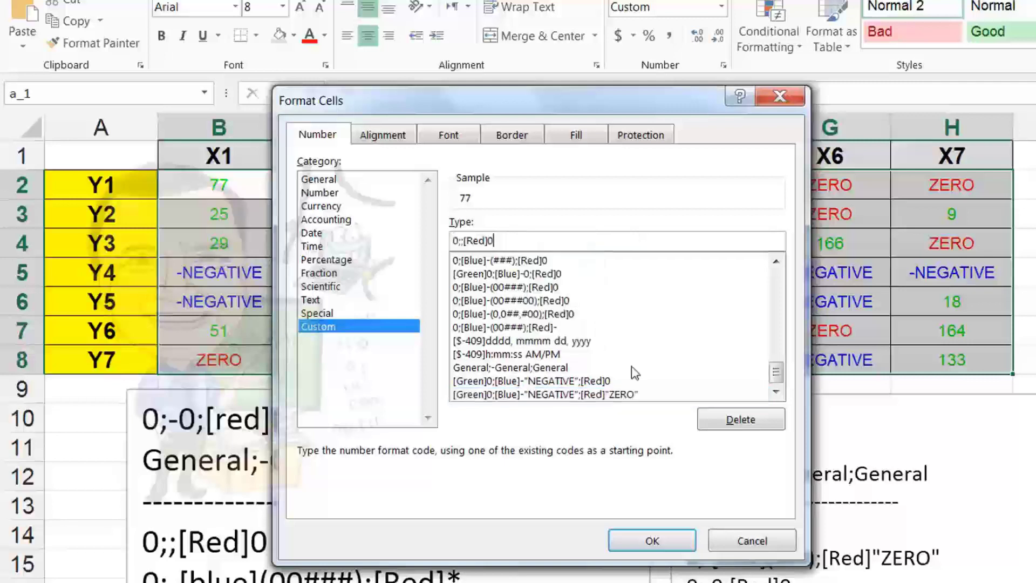
pyautogui.click(652, 540)
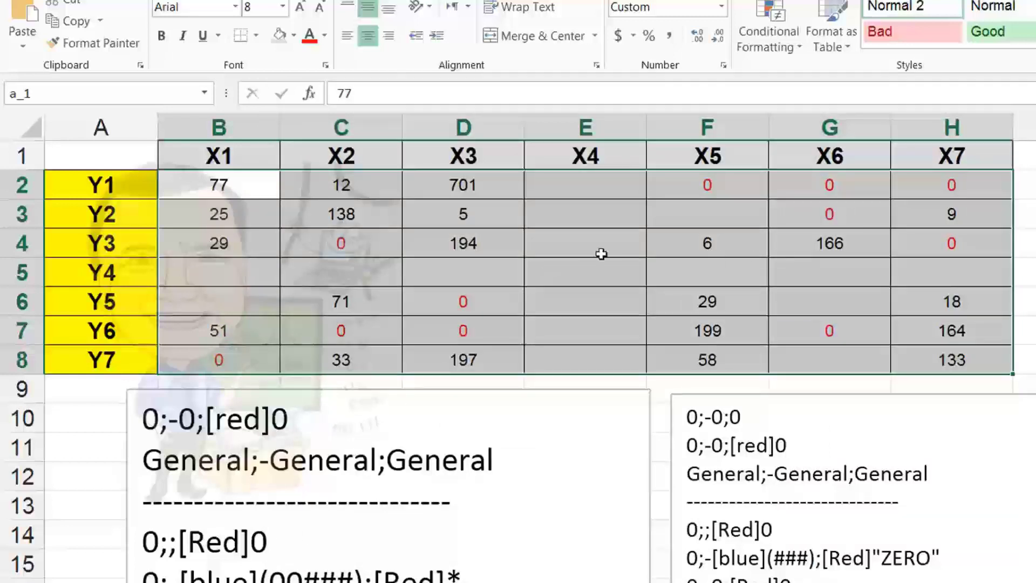
pyautogui.click(451, 280)
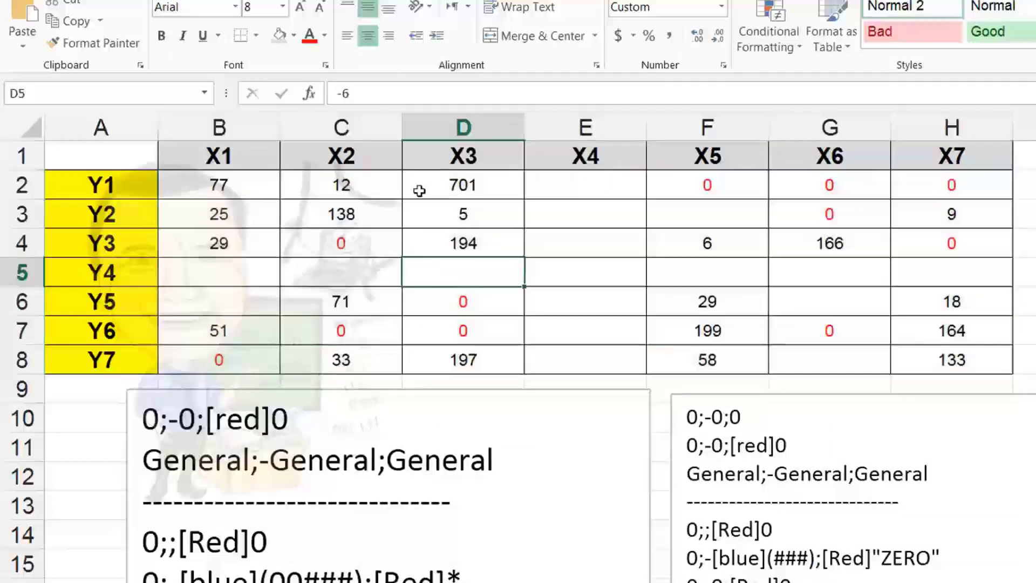
pyautogui.click(661, 232)
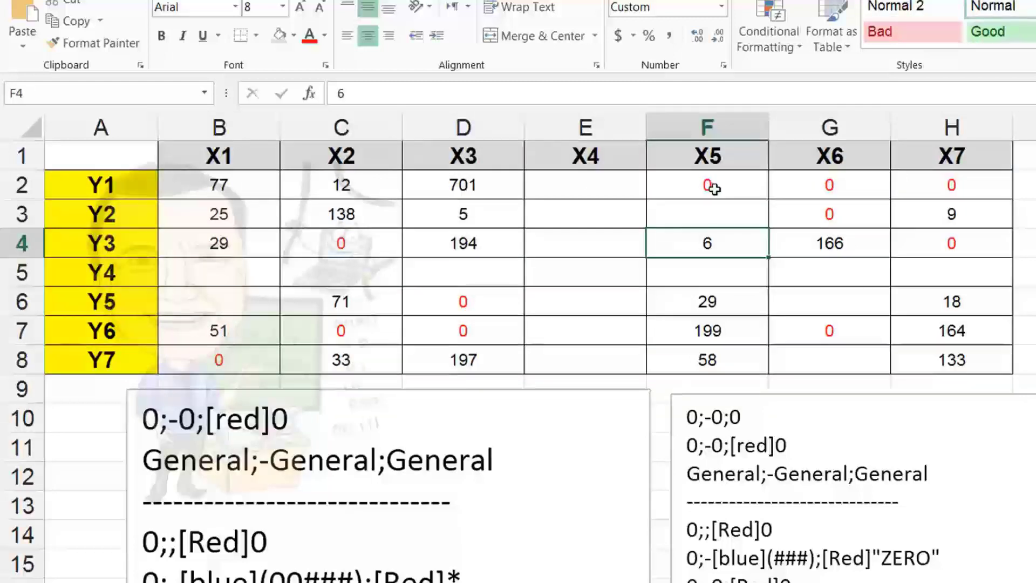
pyautogui.click(714, 188)
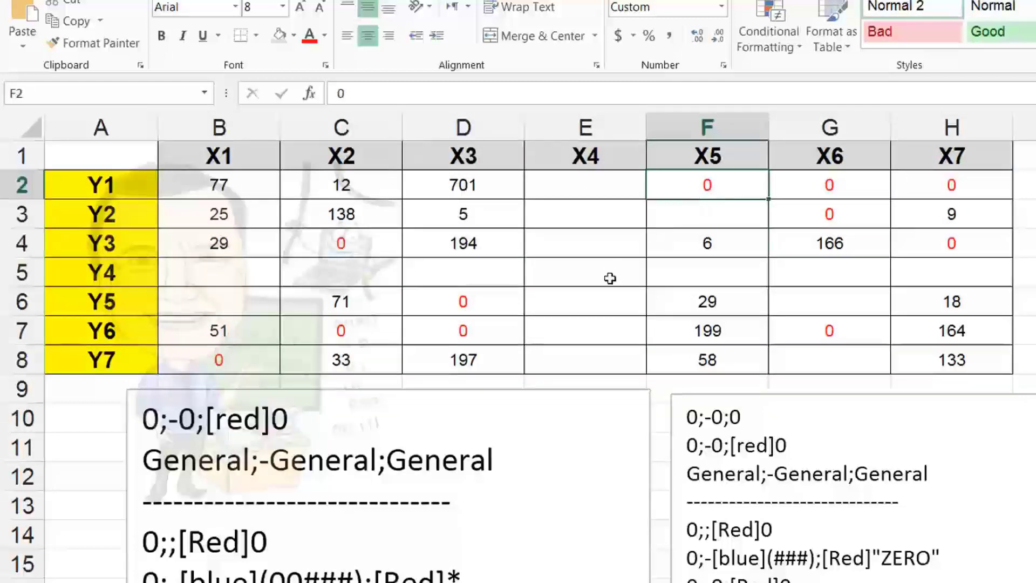
pyautogui.click(439, 177)
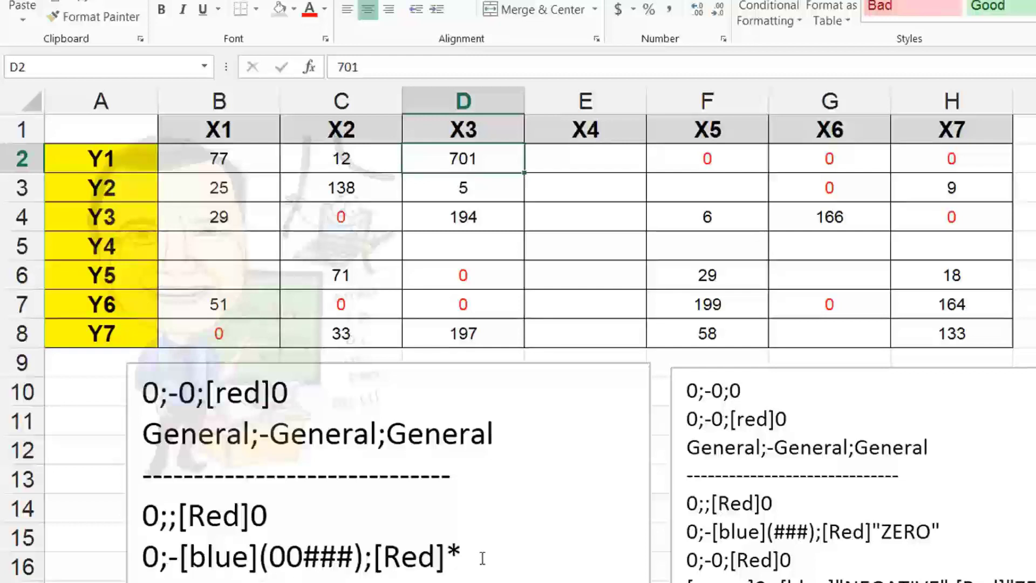
# Step: Copy the 0;-[blue](00###);[Red]* format code from the notes
pyautogui.moveTo(475, 548); pyautogui.dragTo(132, 561)
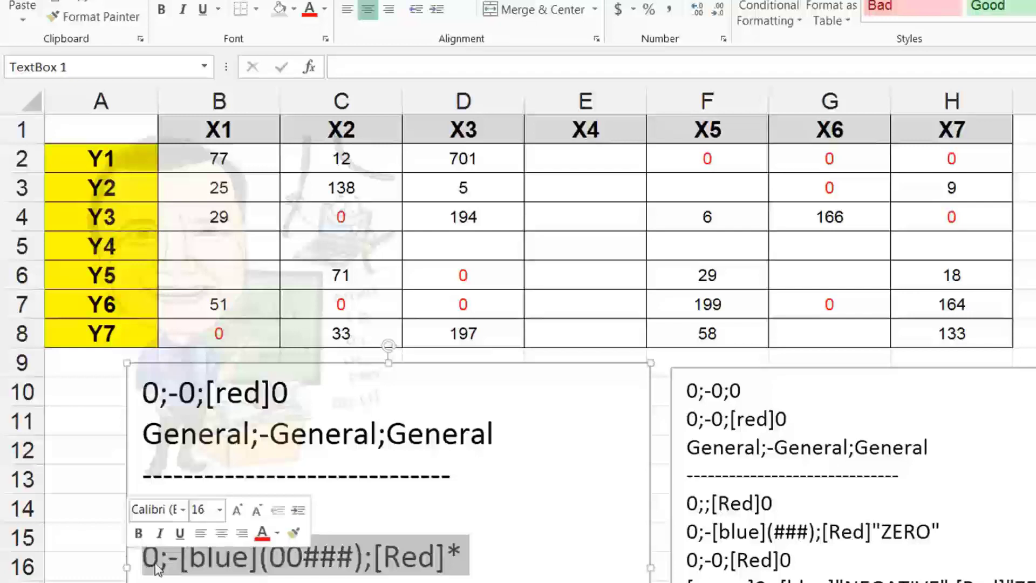
pyautogui.rightClick(212, 564)
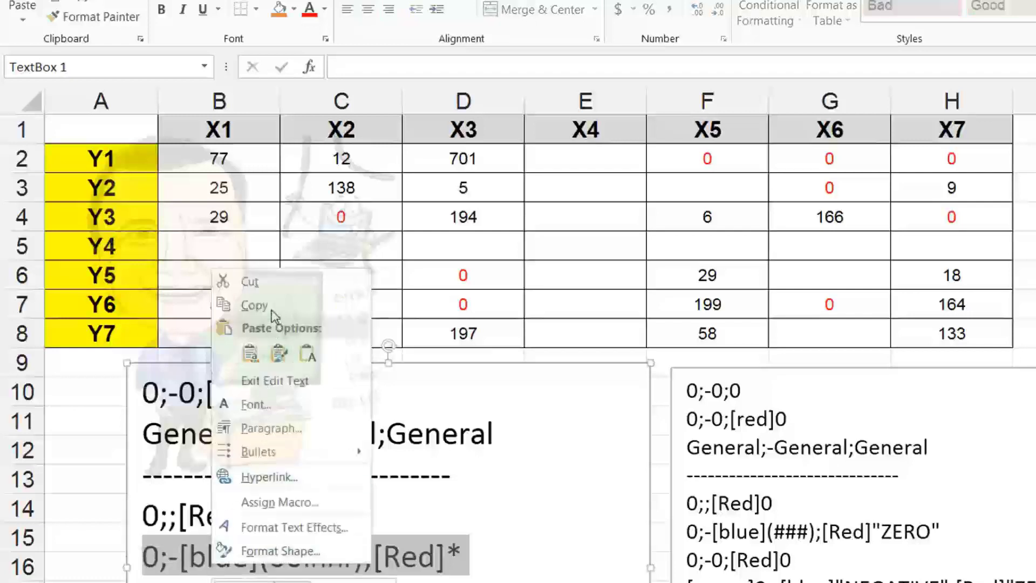
pyautogui.click(254, 305)
# Step: Apply it to the grid as custom format 0;-[blue](00###);[Red]-, with a dash for zeros
pyautogui.moveTo(219, 157); pyautogui.dragTo(904, 329)
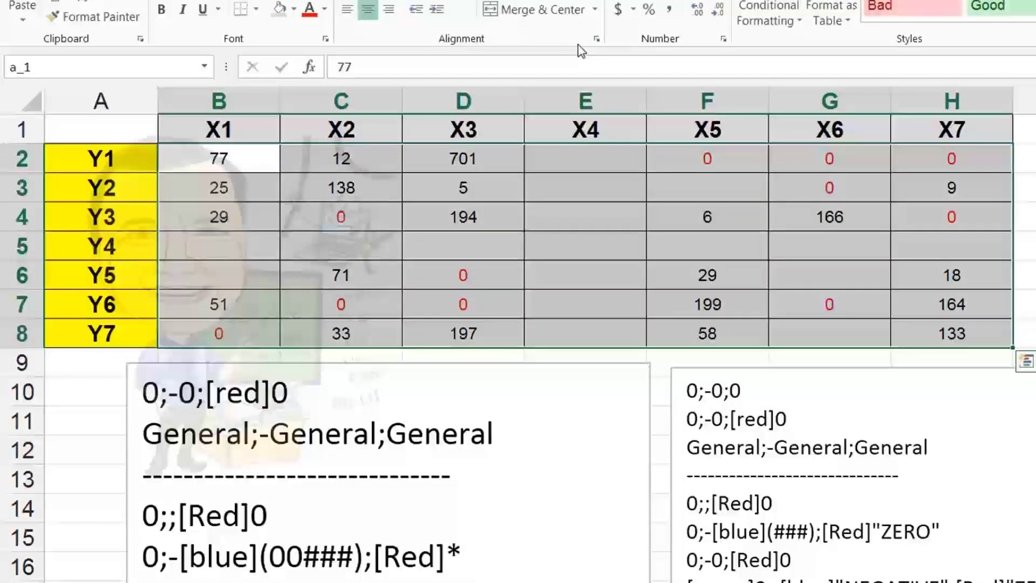
pyautogui.hotkey('ctrl', '1')
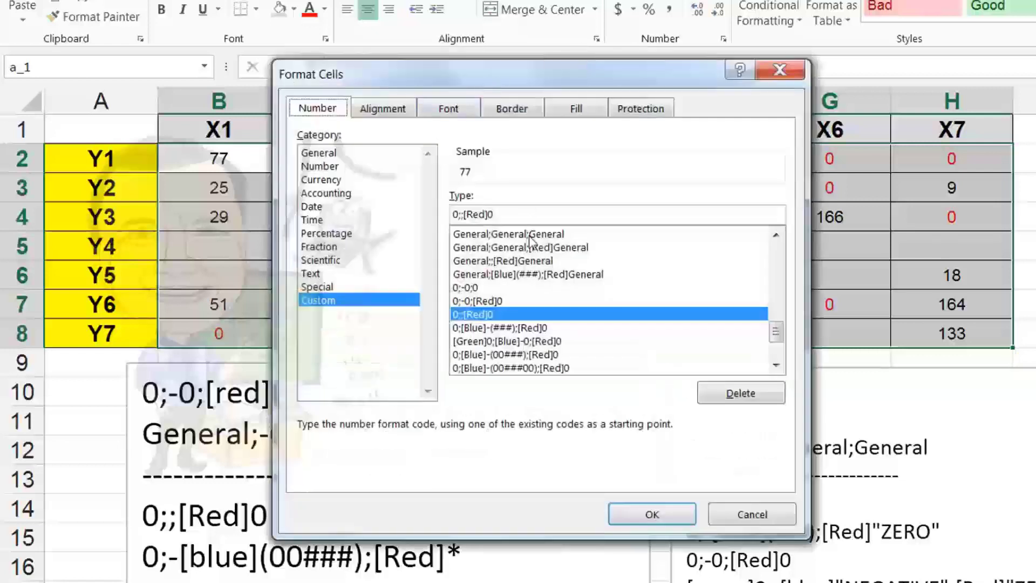
pyautogui.doubleClick(486, 215)
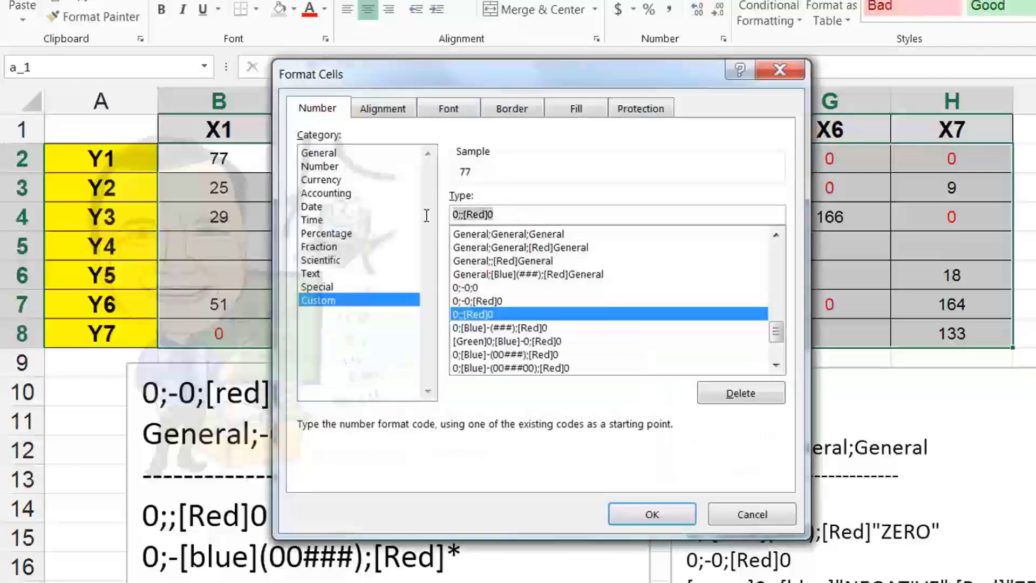
pyautogui.rightClick(486, 215)
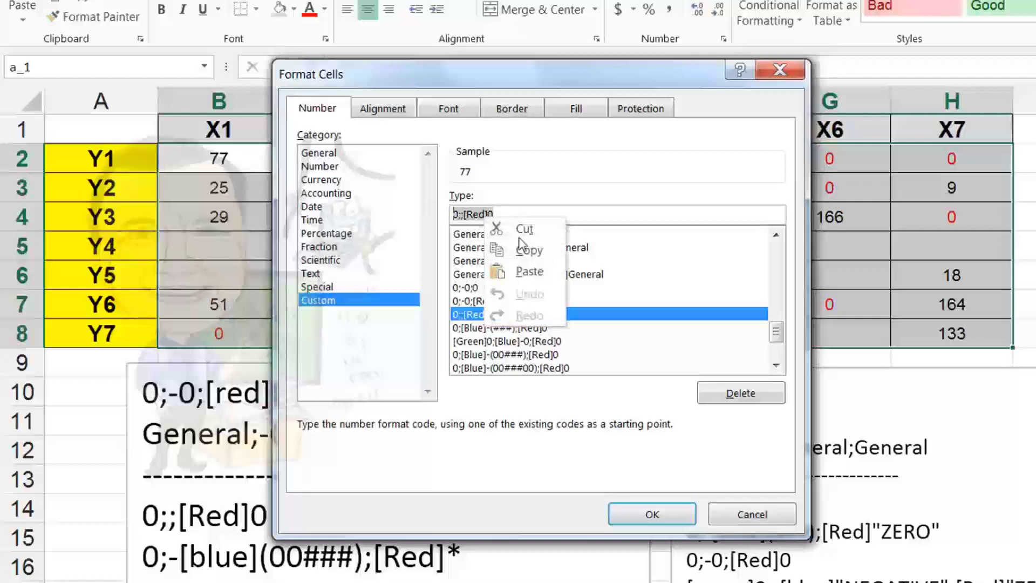
pyautogui.click(544, 267)
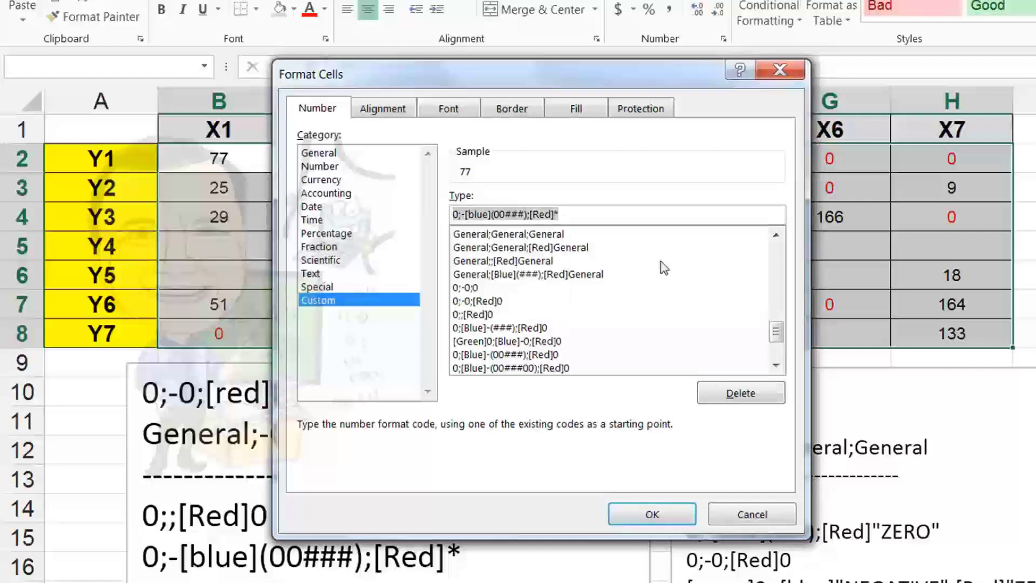
pyautogui.click(590, 212)
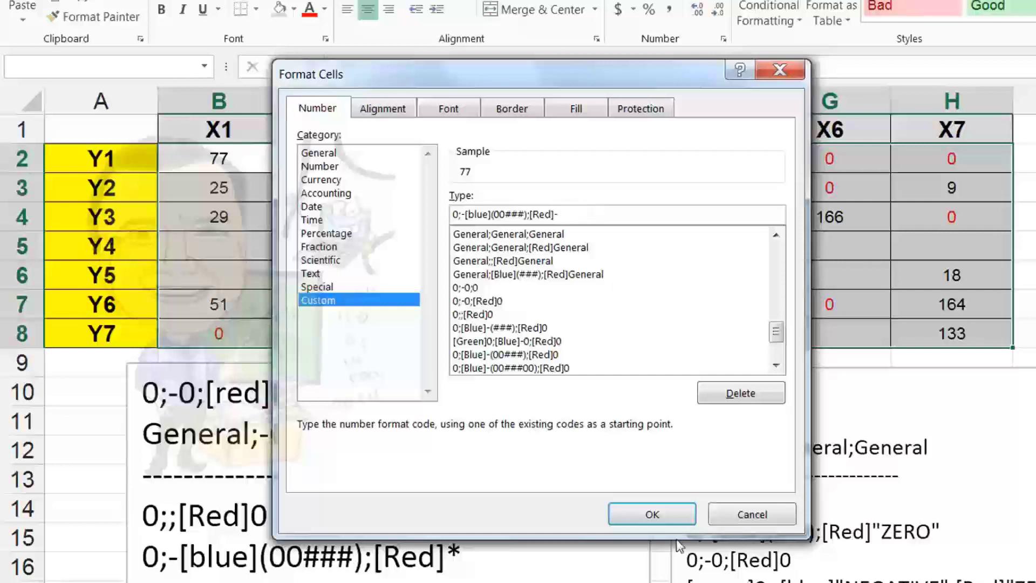
pyautogui.click(663, 514)
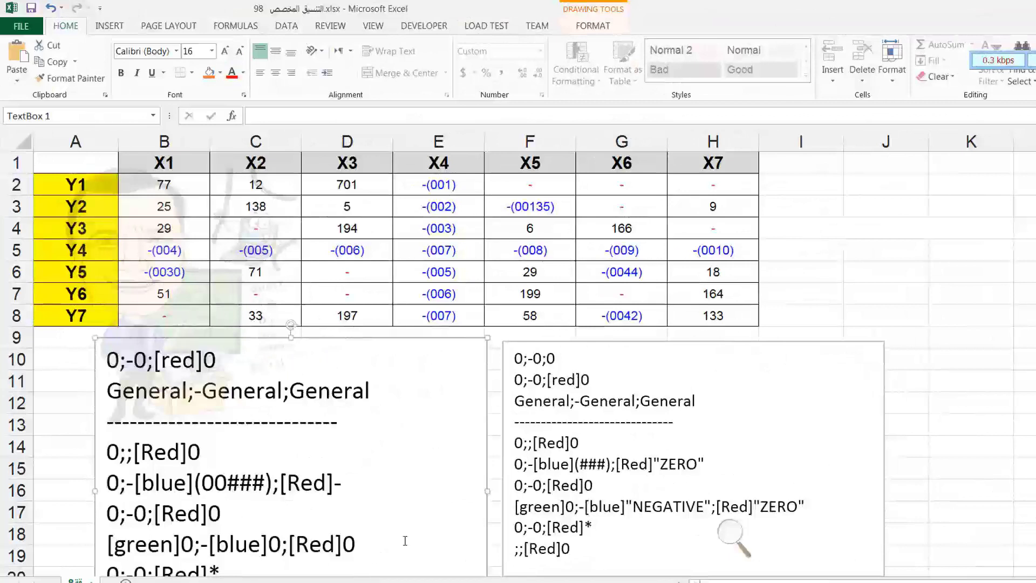
# Step: Copy [green]0;-[blue]0;[Red]0 from the notes and select the a_1 range from the Name Box
pyautogui.moveTo(398, 541); pyautogui.dragTo(106, 543)
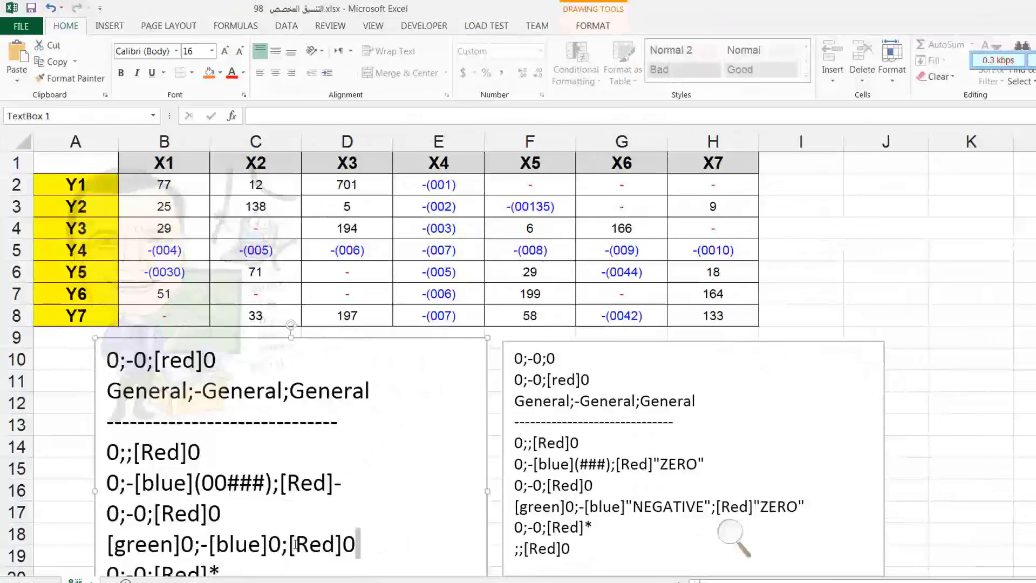
pyautogui.rightClick(168, 540)
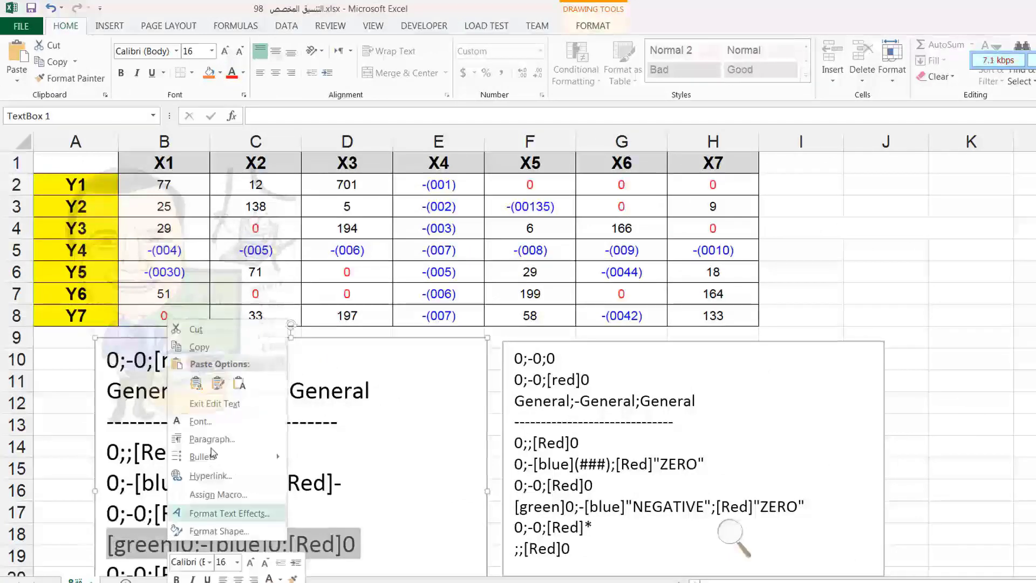
pyautogui.click(223, 352)
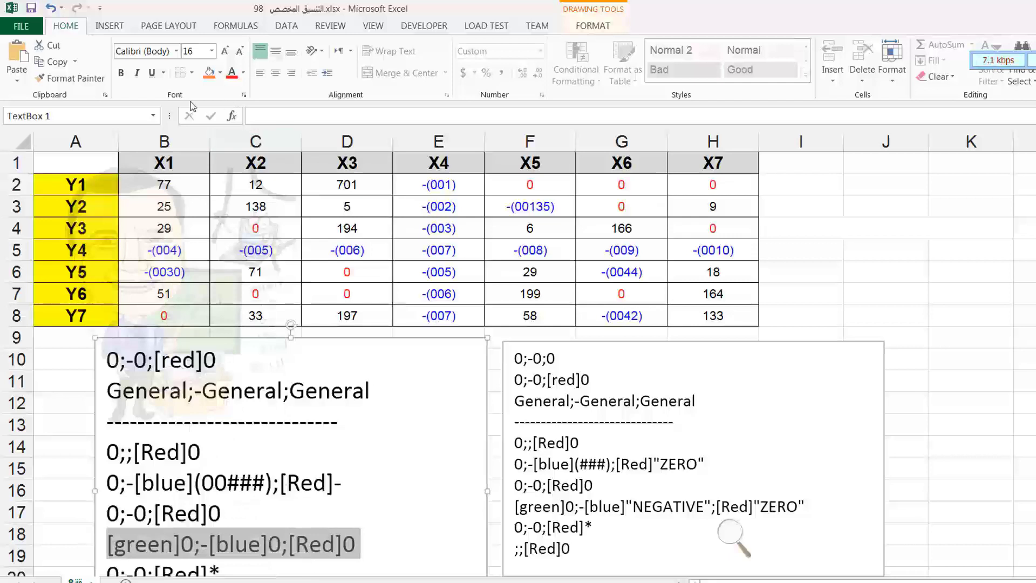
pyautogui.click(154, 117)
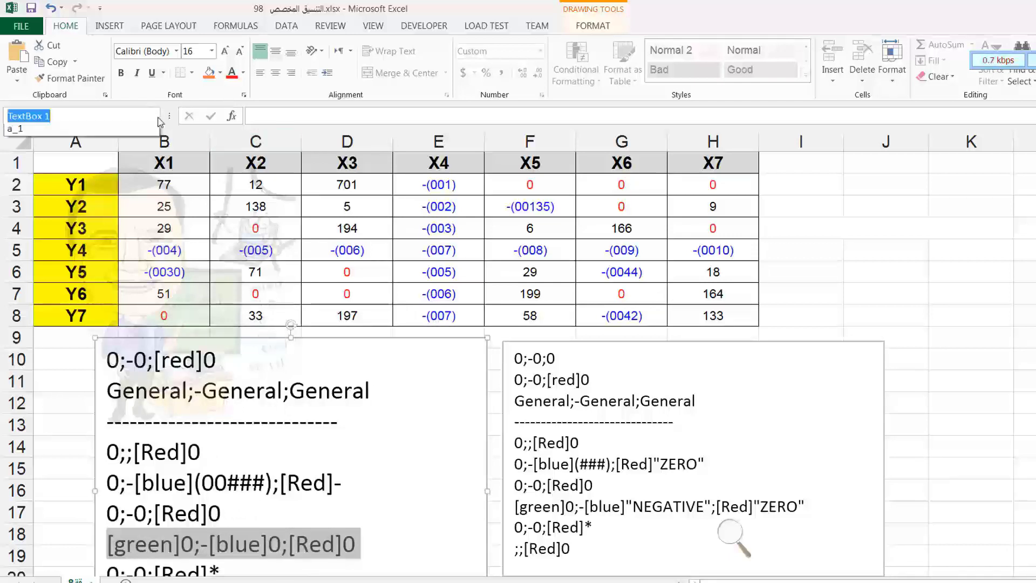
pyautogui.click(137, 137)
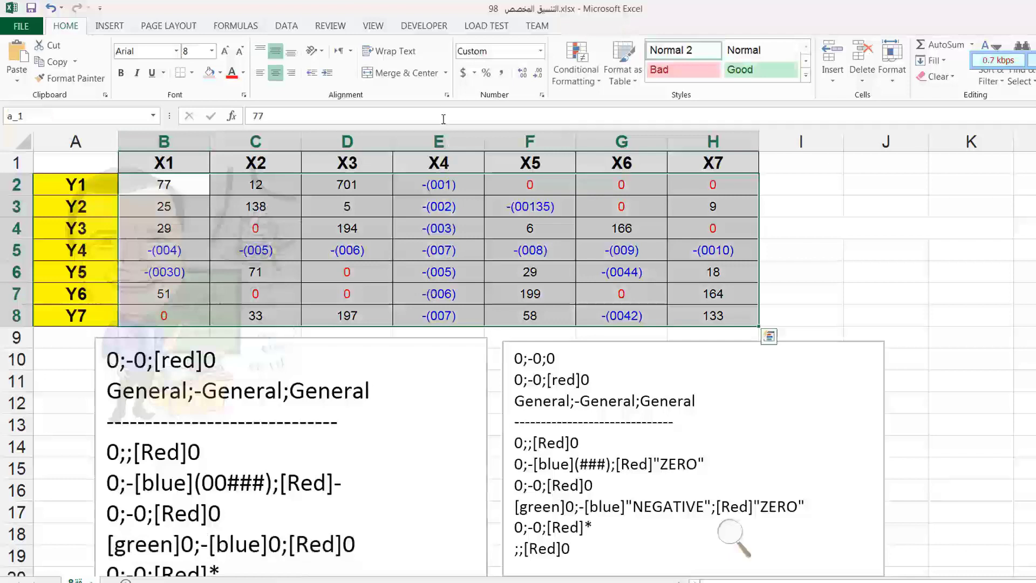
# Step: Replace the grid's custom format with [green]0;-[blue]0;[Red]0, then deselect to view the colours
pyautogui.hotkey('ctrl', '1')
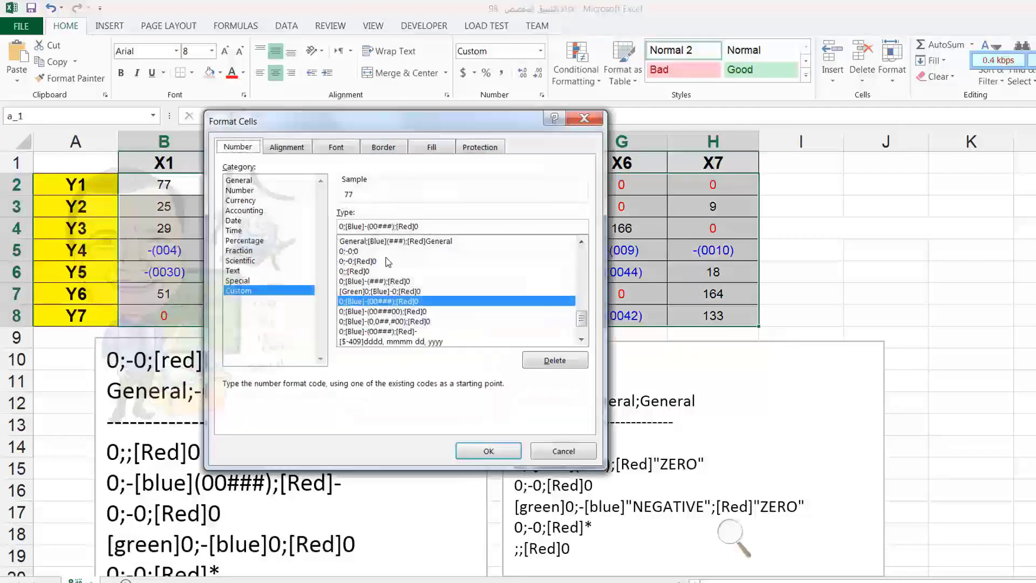
pyautogui.click(552, 361)
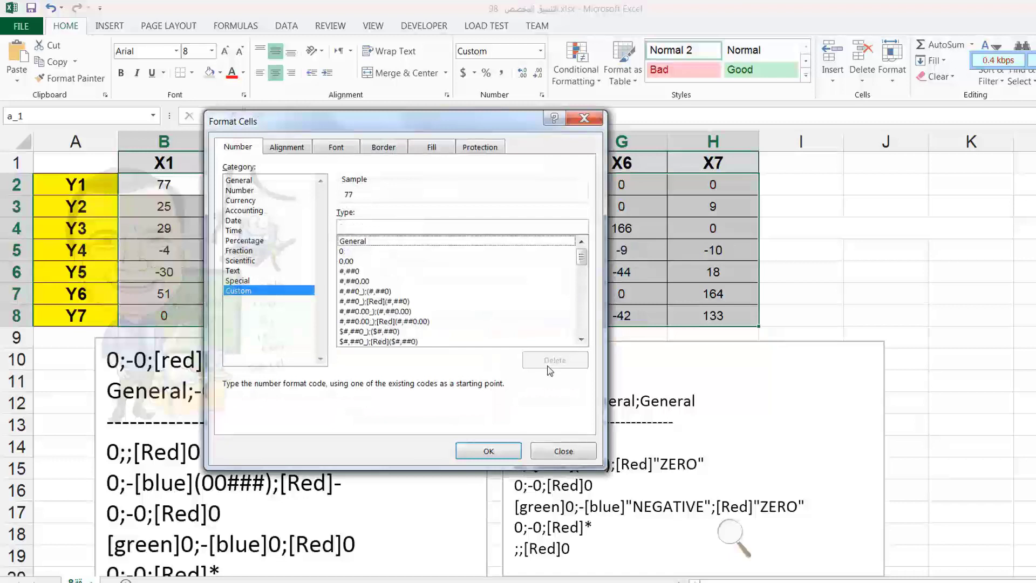
pyautogui.rightClick(348, 226)
pyautogui.click(380, 266)
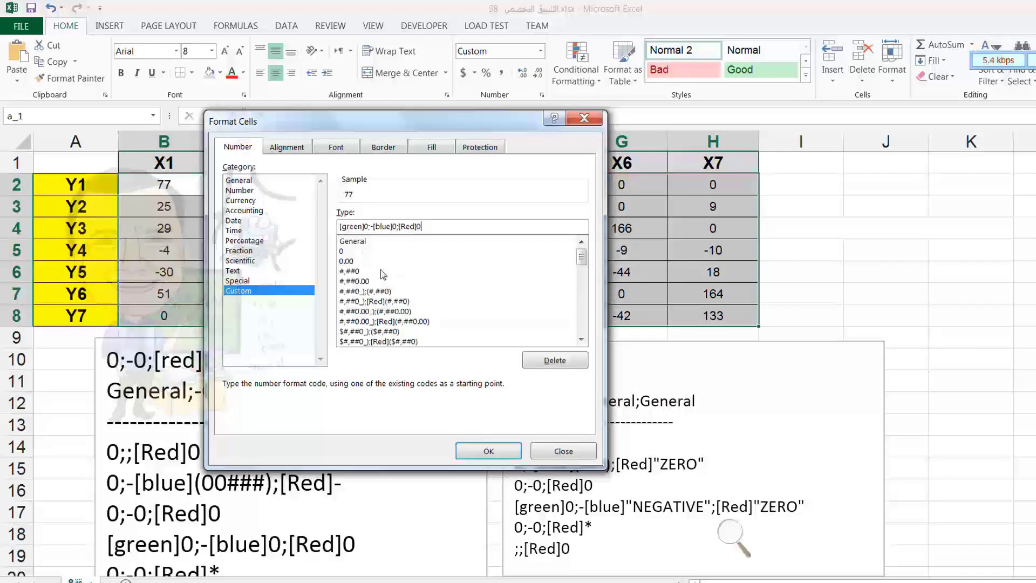
pyautogui.click(488, 451)
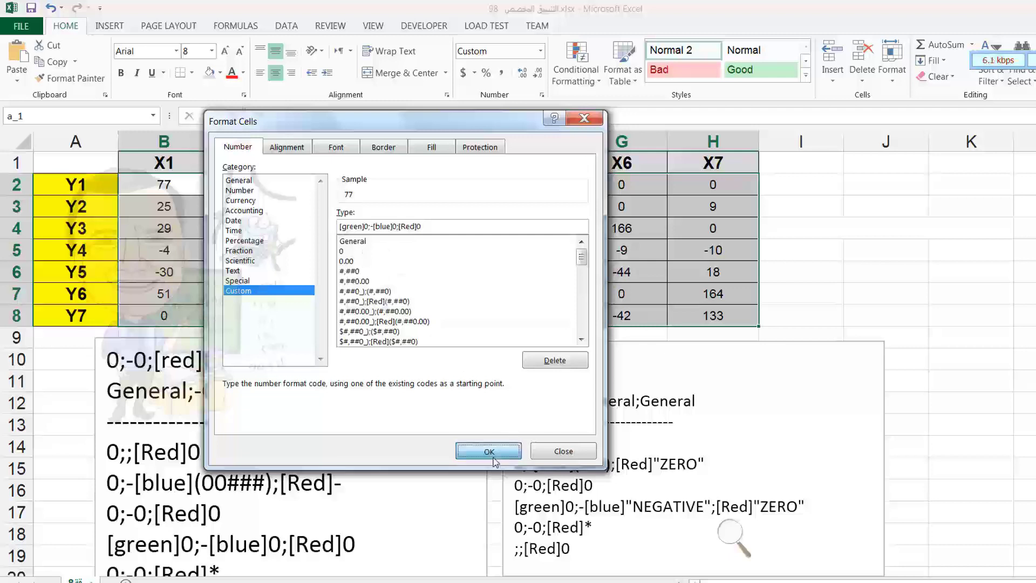
pyautogui.click(810, 274)
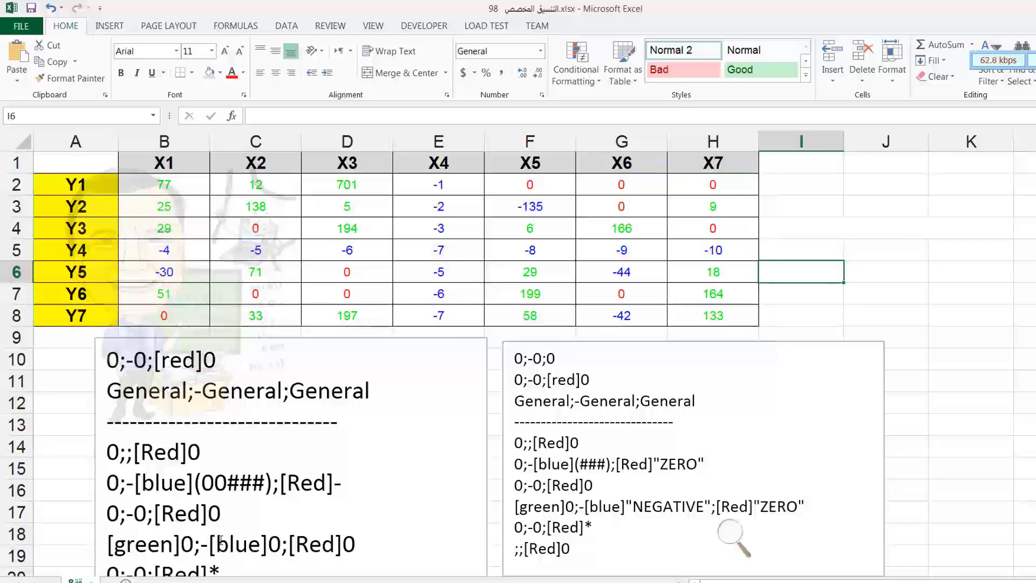
pyautogui.scroll(-2, 361, 451)
pyautogui.scroll(2, 361, 451)
pyautogui.moveTo(514, 465); pyautogui.dragTo(708, 467)
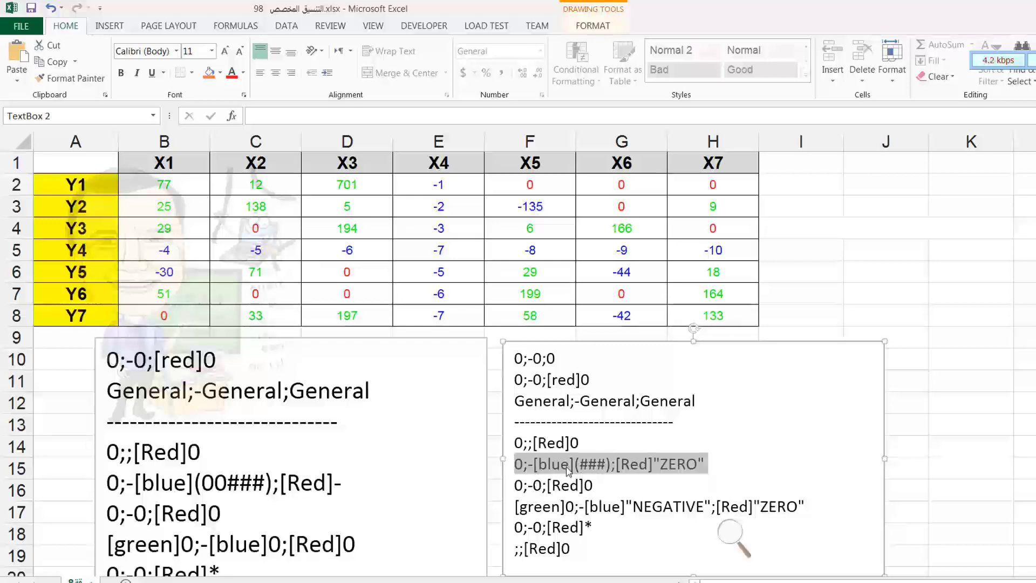
# Step: Copy the ZERO format line and apply 0;-[blue](###);[Red]"ZERO" to the a_1 range
pyautogui.rightClick(668, 466)
pyautogui.click(154, 115)
pyautogui.click(81, 130)
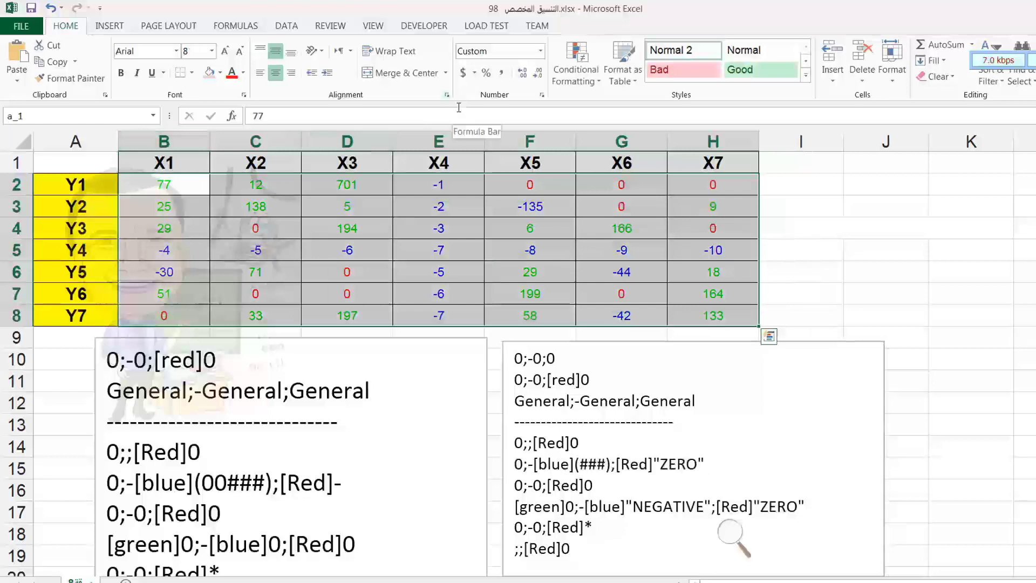
pyautogui.hotkey('ctrl', '1')
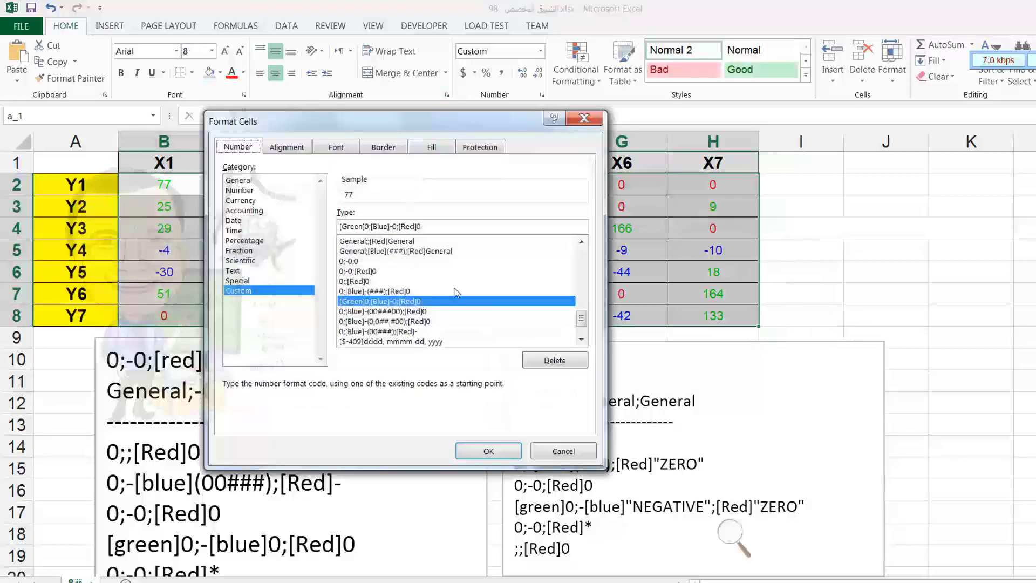
pyautogui.click(555, 360)
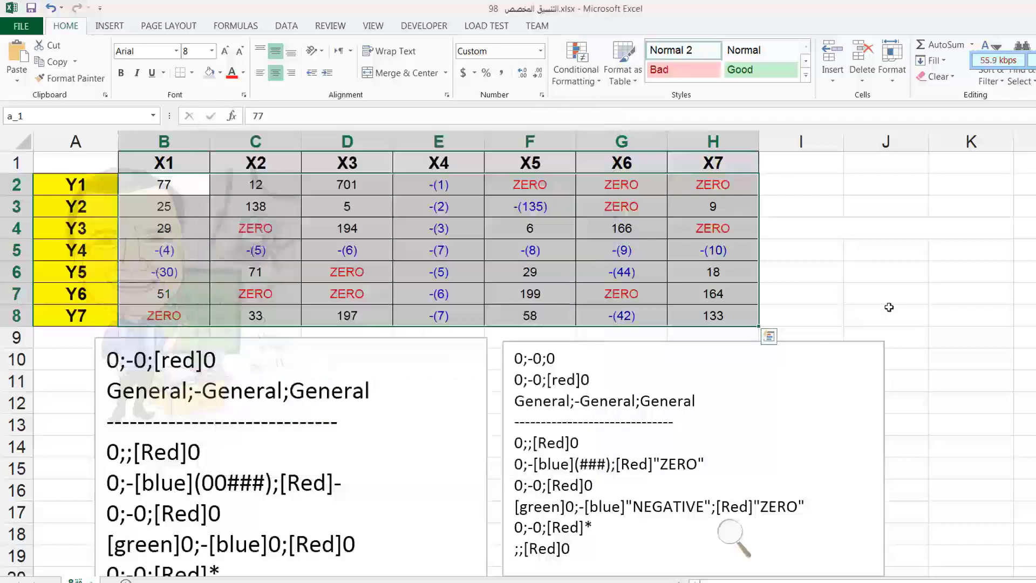
pyautogui.click(889, 307)
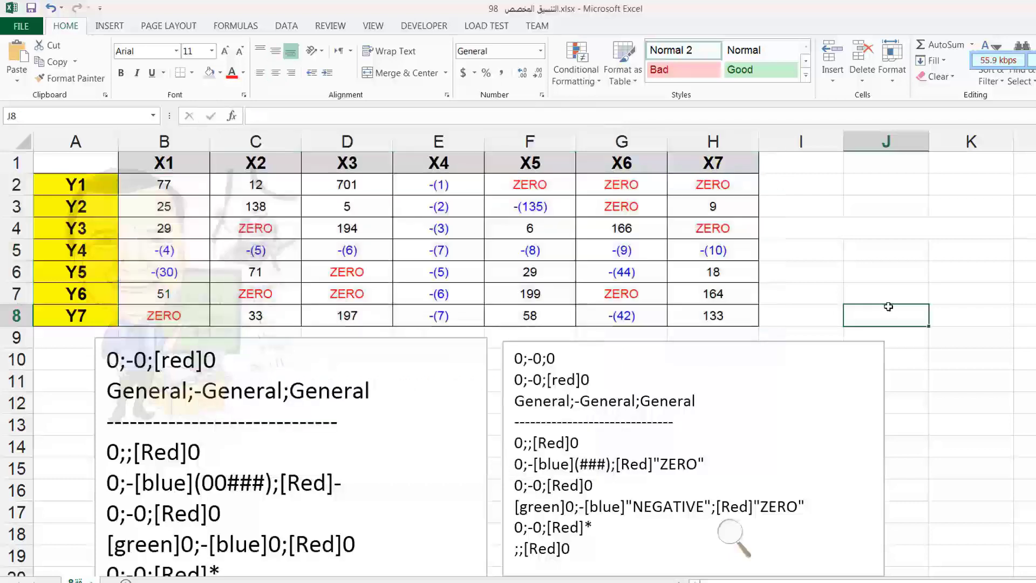
# Step: Copy [green]0;-[blue]"NEGATIVE";[Red]"ZERO" from the notes and apply it as a_1's custom format
pyautogui.doubleClick(636, 512)
pyautogui.tripleClick(635, 512)
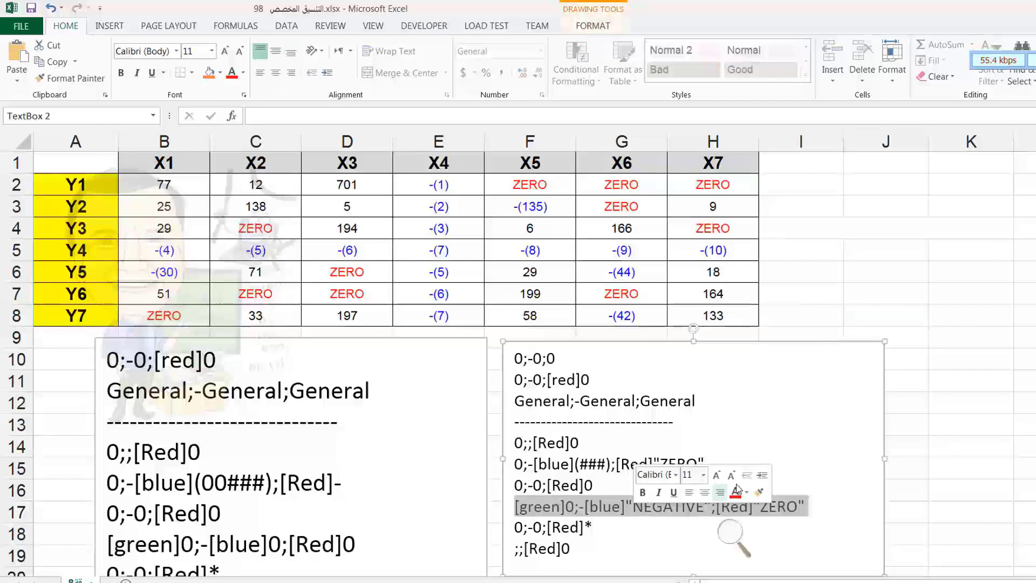
pyautogui.click(153, 116)
pyautogui.click(33, 135)
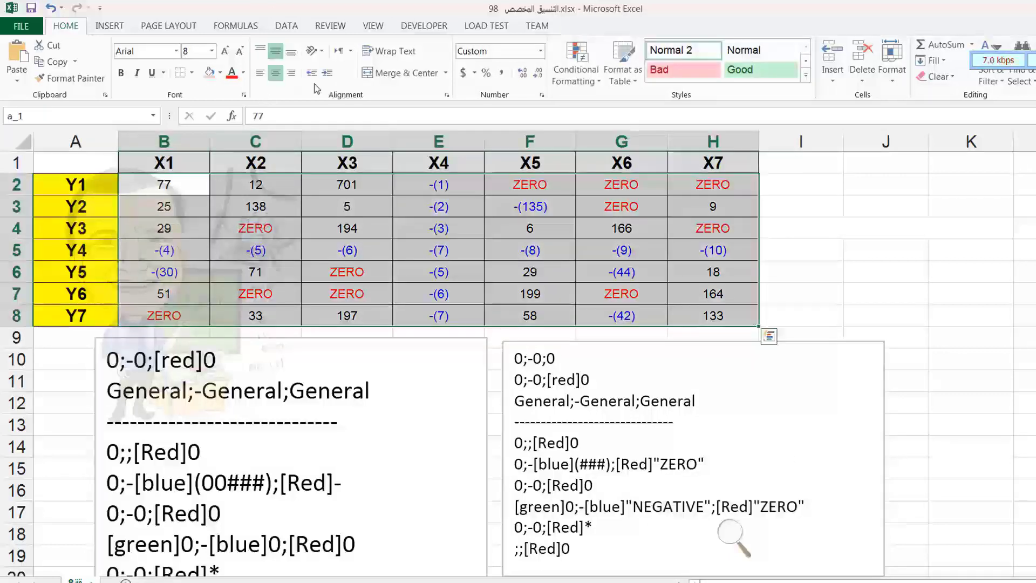
pyautogui.hotkey('ctrl', '1')
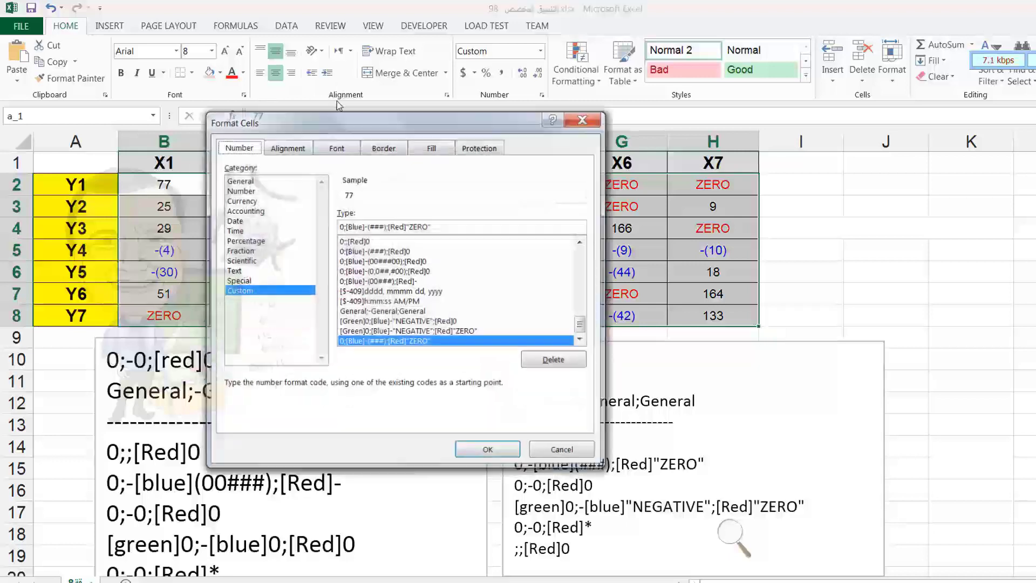
pyautogui.hotkey('ctrl', 'v')
pyautogui.click(490, 450)
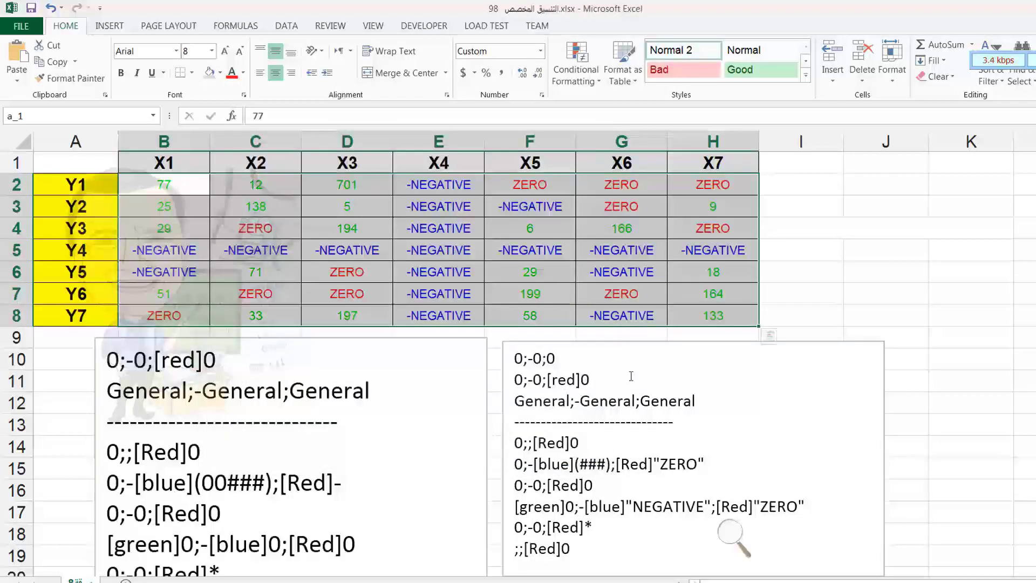